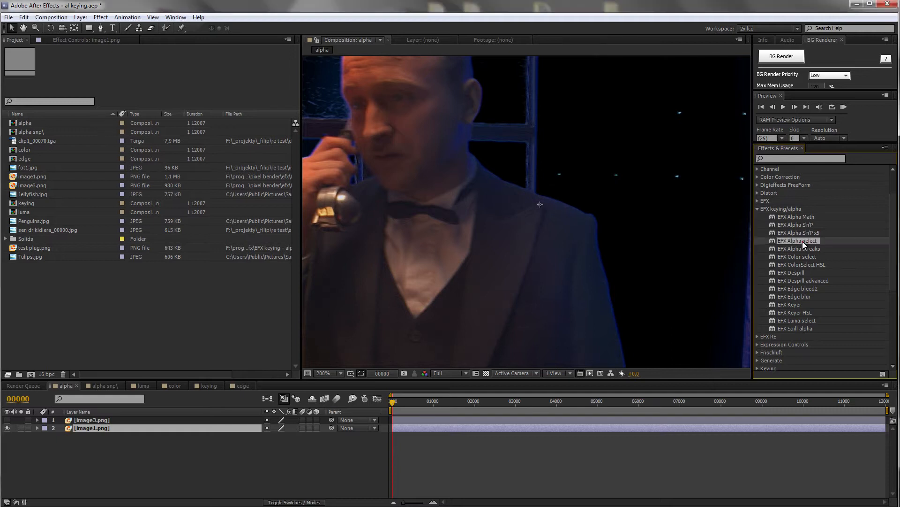
Open the luma composition, apply EFX Luma select to the fot1.jpg layer and expand all its parameter sliders
click(810, 321)
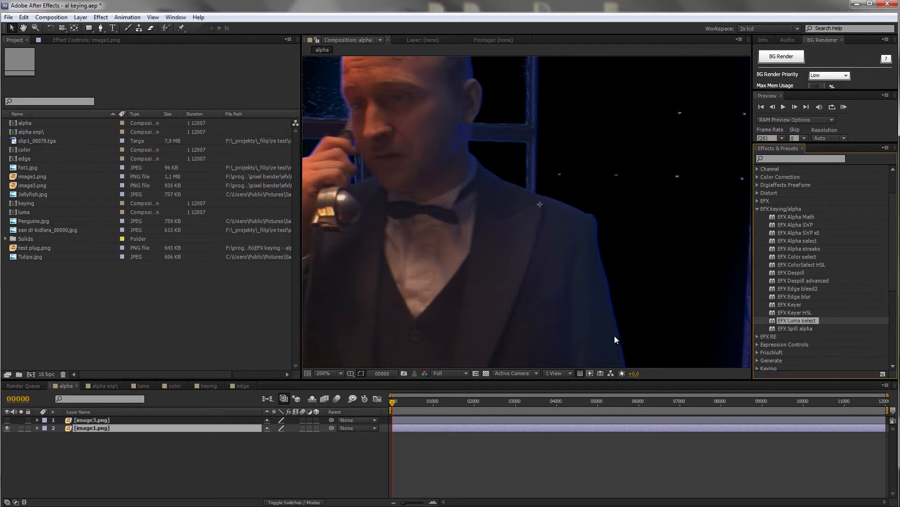
click(142, 386)
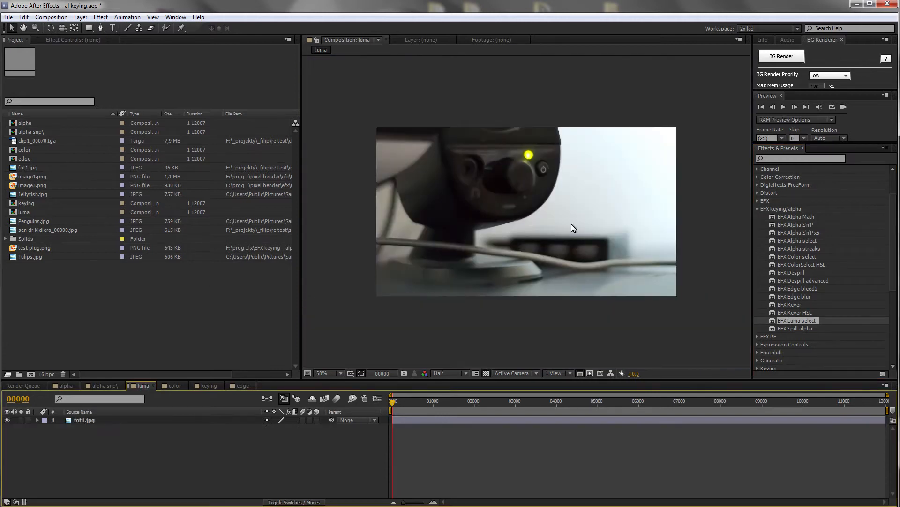
click(93, 40)
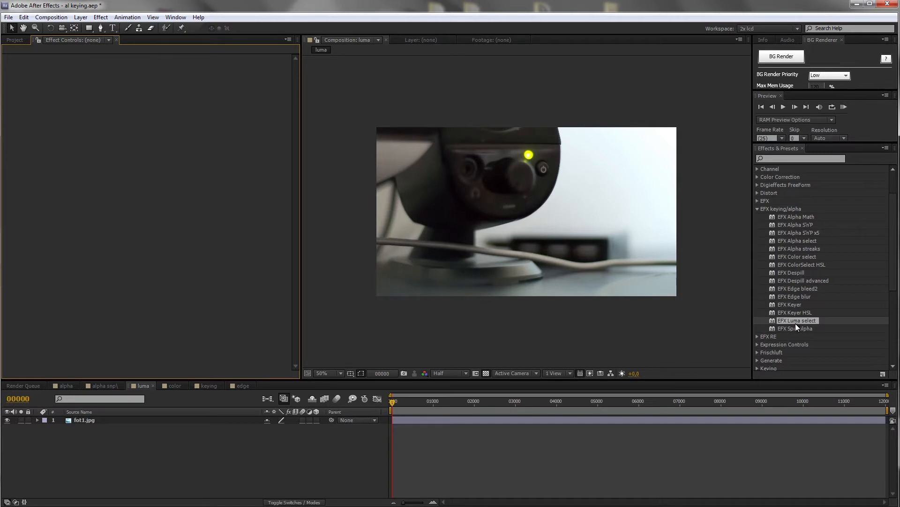
drag(795, 320, 484, 261)
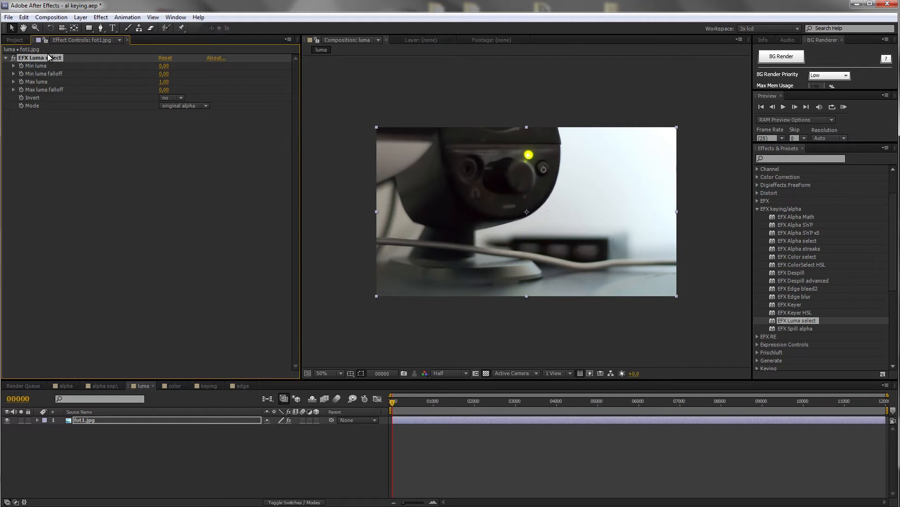
ctrl+click(15, 66)
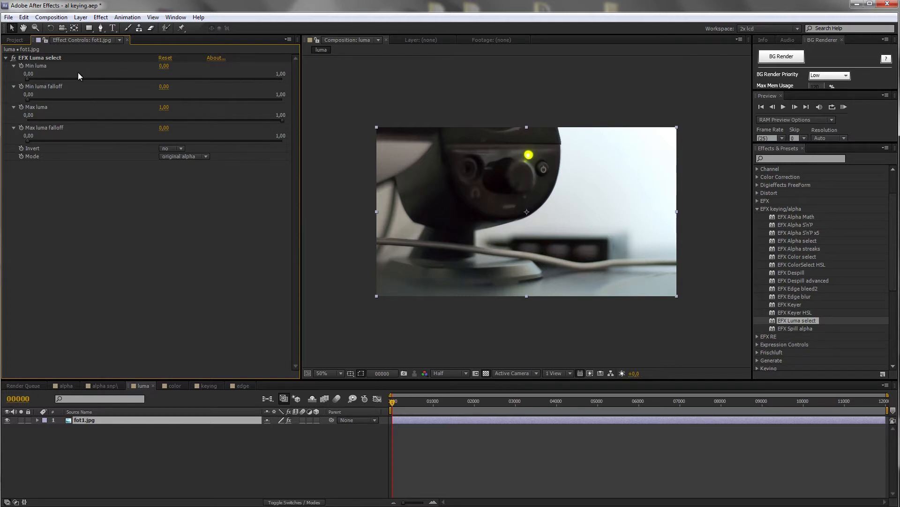
drag(28, 78, 57, 84)
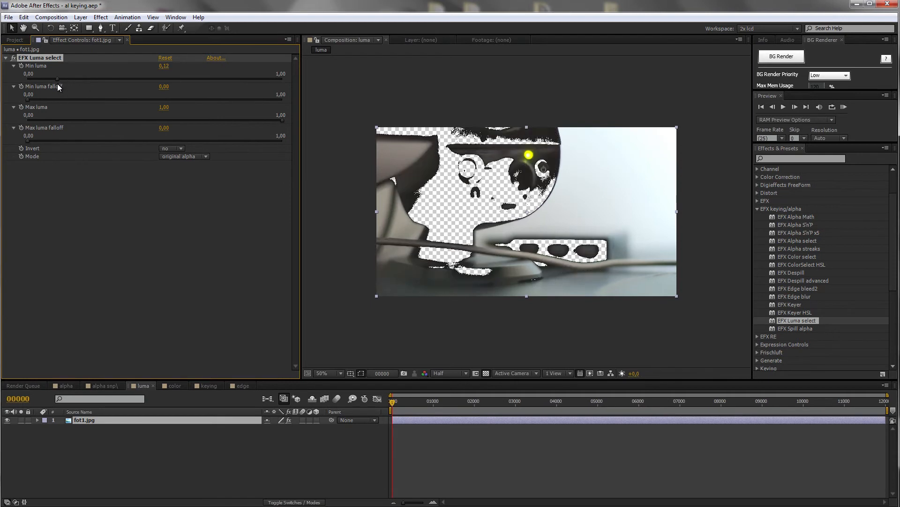
key(ctrl+z)
drag(282, 120, 311, 128)
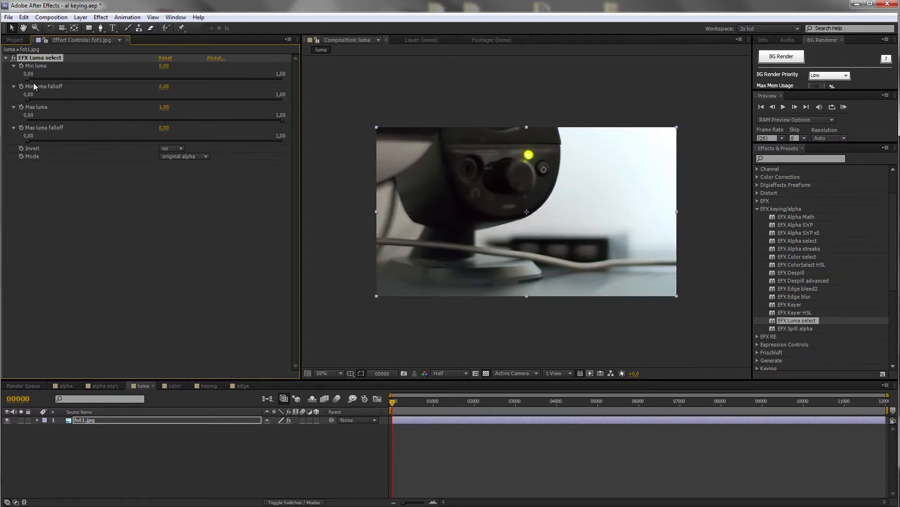
Set Min luma to 0.10, Min luma falloff to 0.05 and Max luma to 0.93 in the Luma select effect
drag(30, 78, 52, 79)
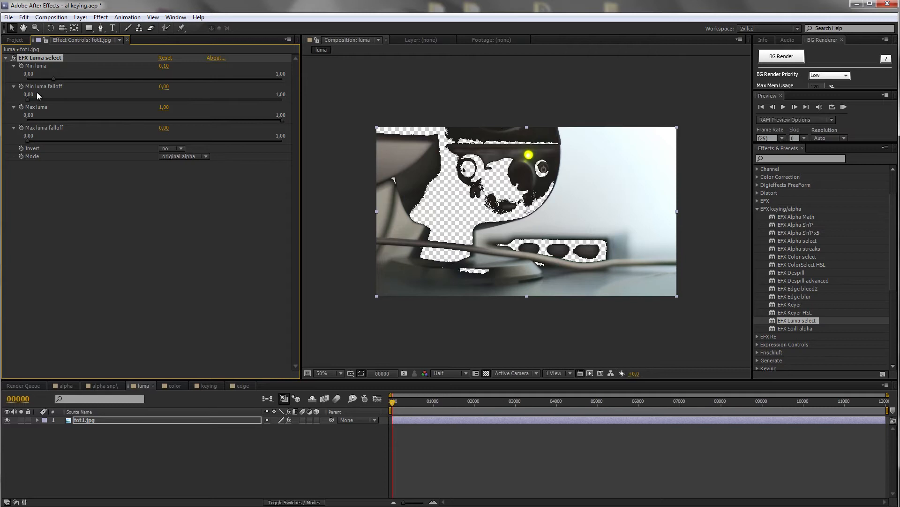
drag(27, 100, 42, 100)
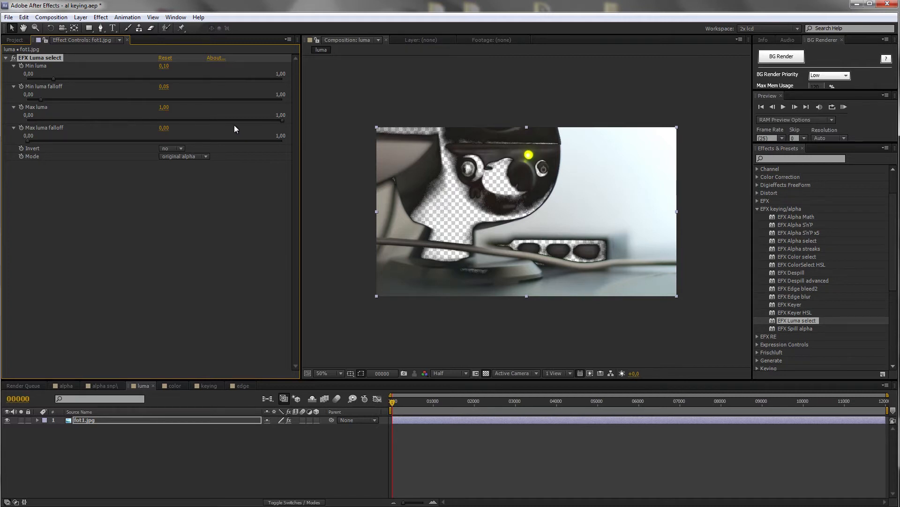
mouse_move(281, 120)
mouse_down()
mouse_move(254, 120)
mouse_move(264, 120)
mouse_up()
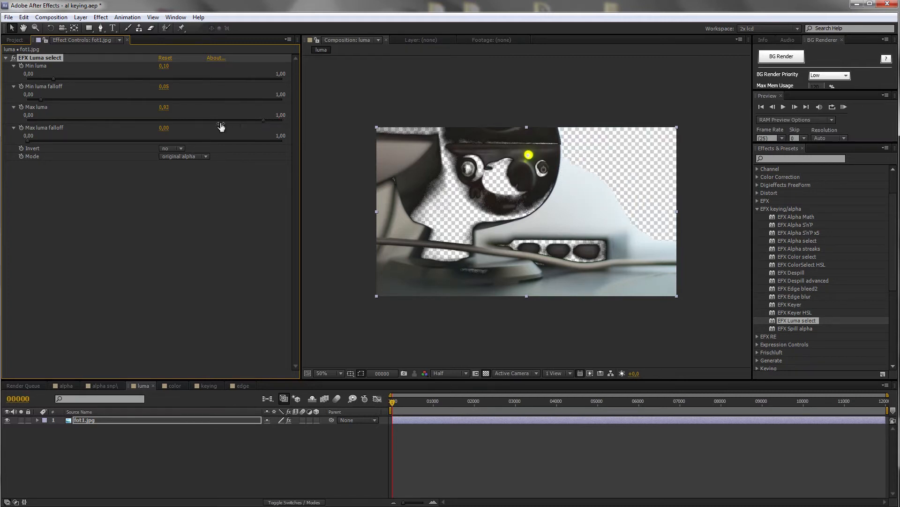
mouse_move(26, 140)
mouse_down()
mouse_move(49, 140)
mouse_move(26, 139)
mouse_up()
Preview the luma selection inverted, raise Max luma to 0.94, and set Invert back to no
click(179, 148)
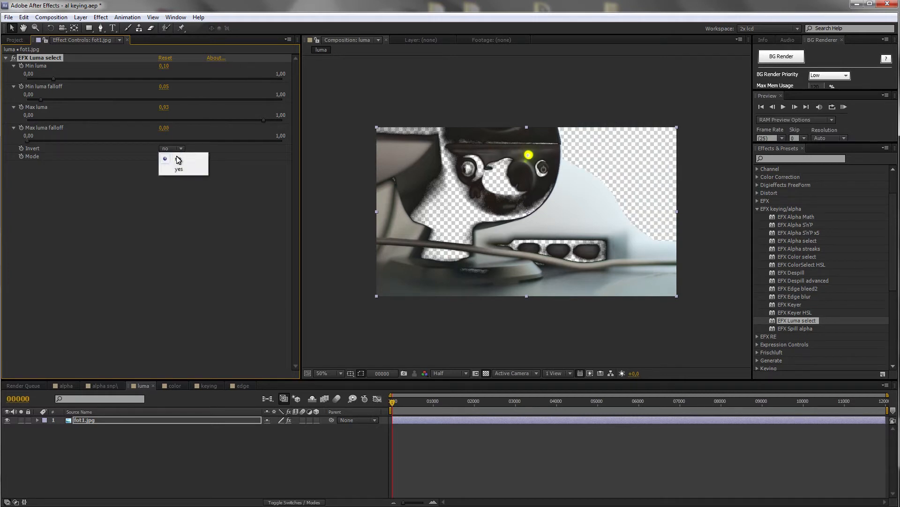
click(181, 168)
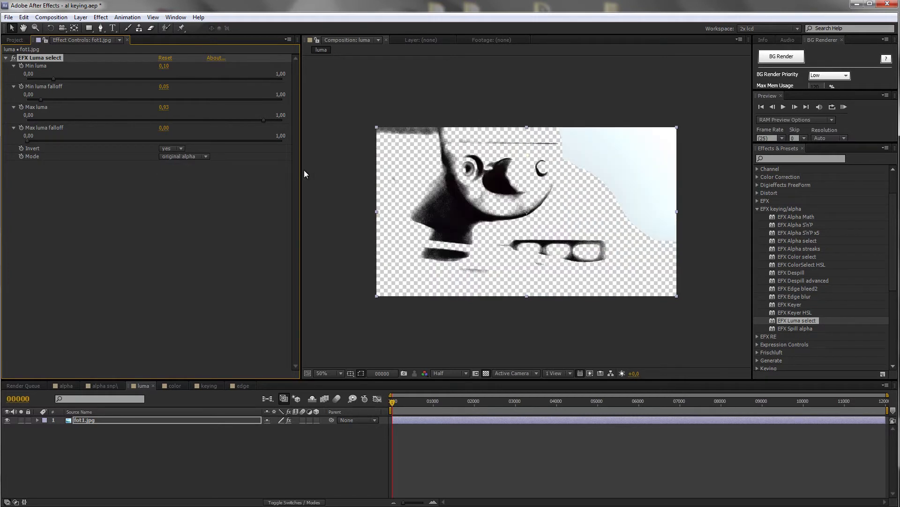
mouse_move(263, 120)
mouse_down()
mouse_move(276, 119)
mouse_move(268, 120)
mouse_up()
click(173, 148)
click(174, 157)
Set the Luma select mode to luma to view the selection as a black-and-white matte
click(184, 156)
click(46, 152)
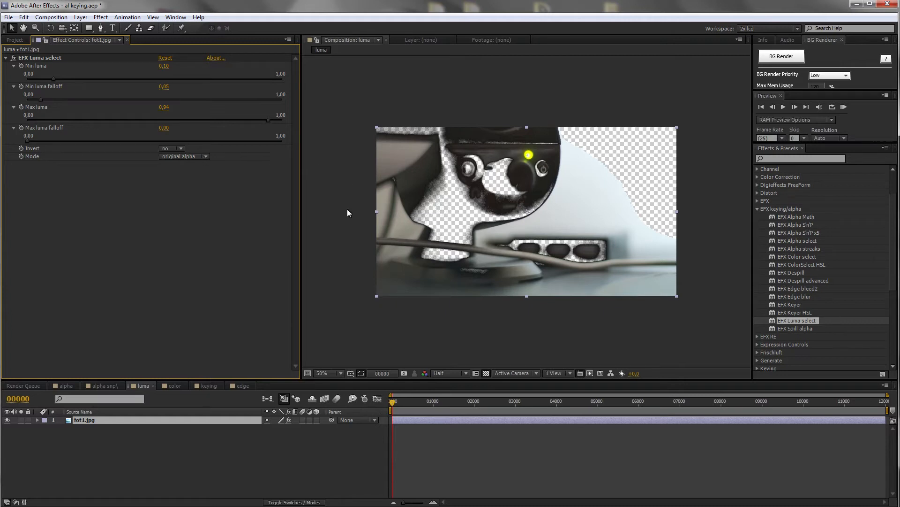
click(199, 157)
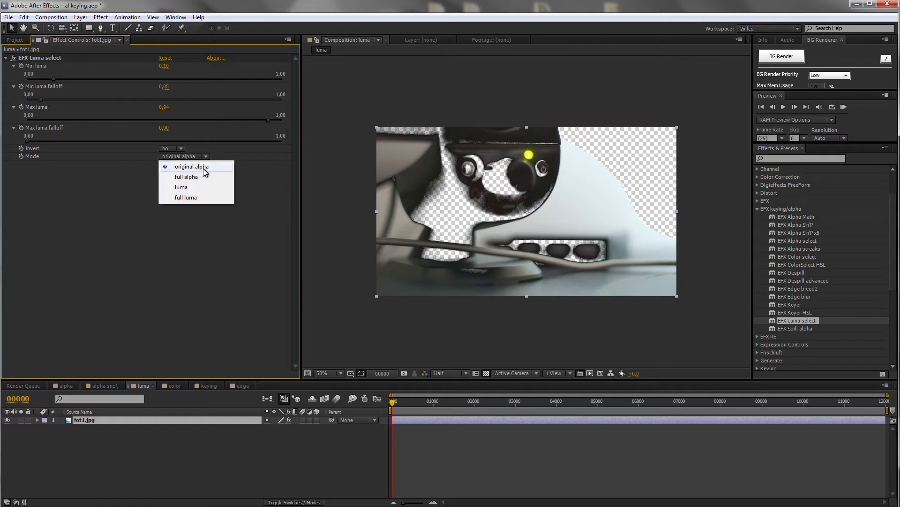
click(228, 164)
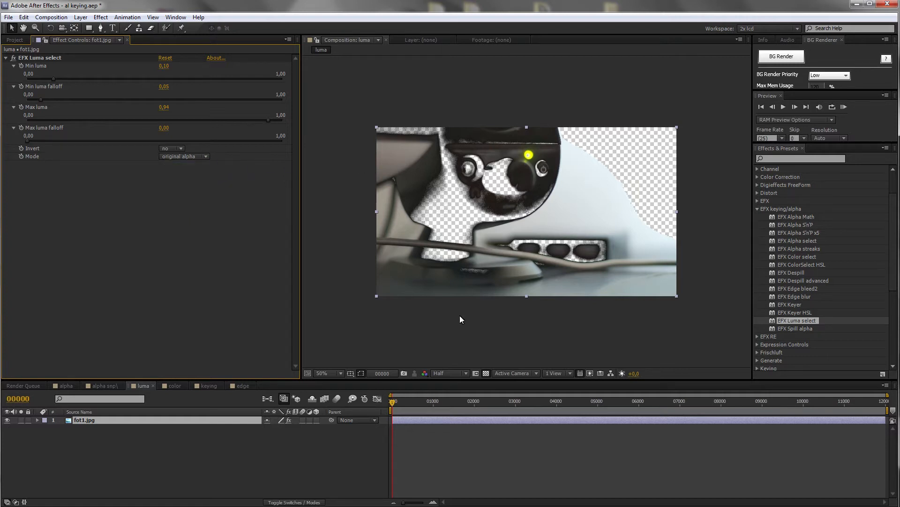
click(201, 157)
click(196, 188)
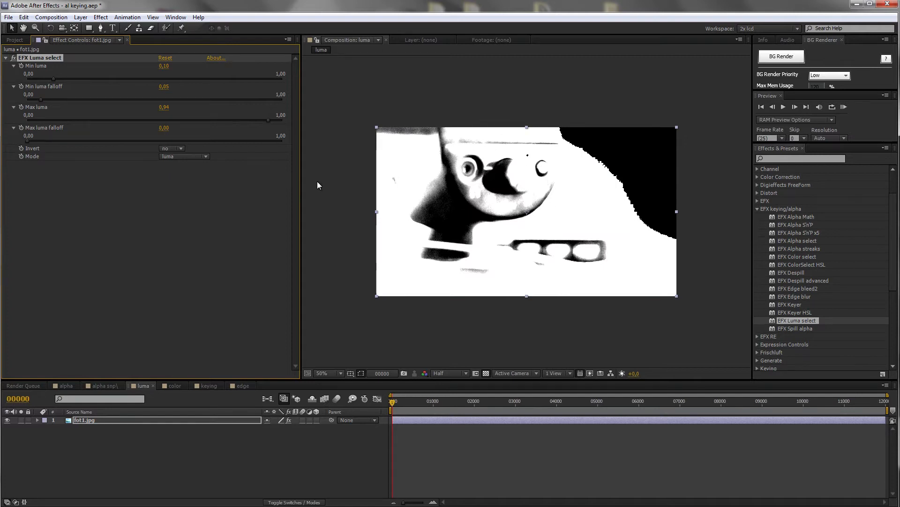
Try a Max luma falloff of 0.03, and reset both luma falloffs to 0.00
drag(27, 140, 35, 139)
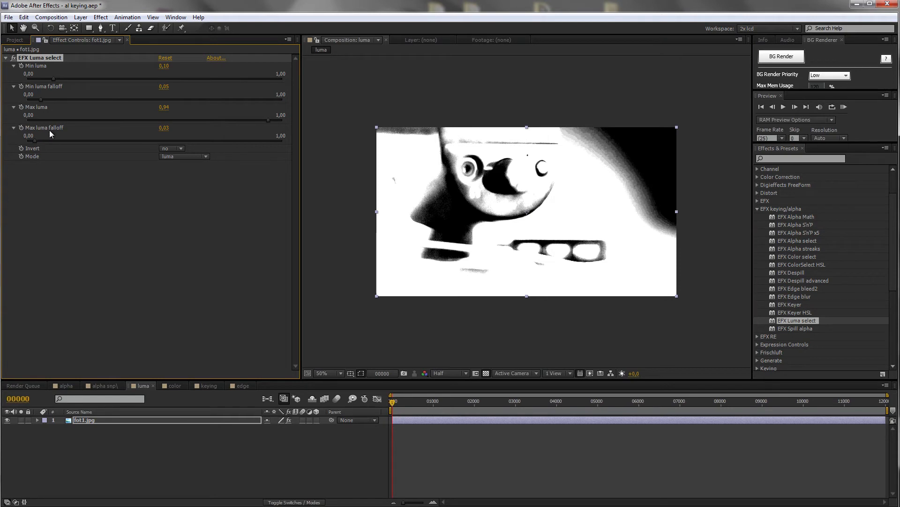
drag(41, 100, 22, 99)
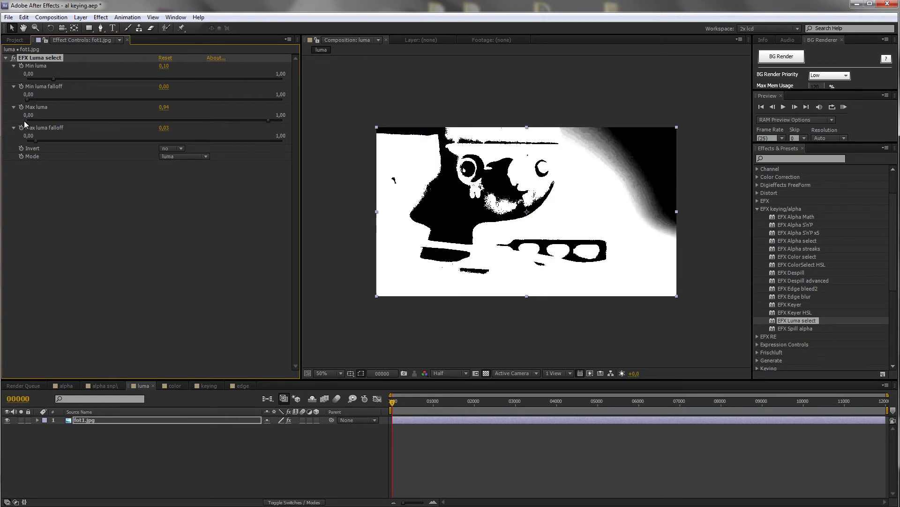
click(185, 156)
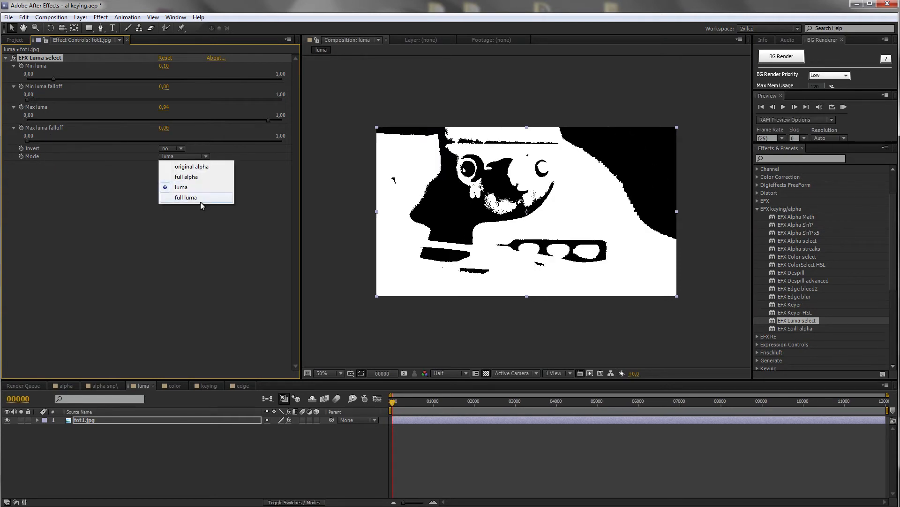
click(135, 192)
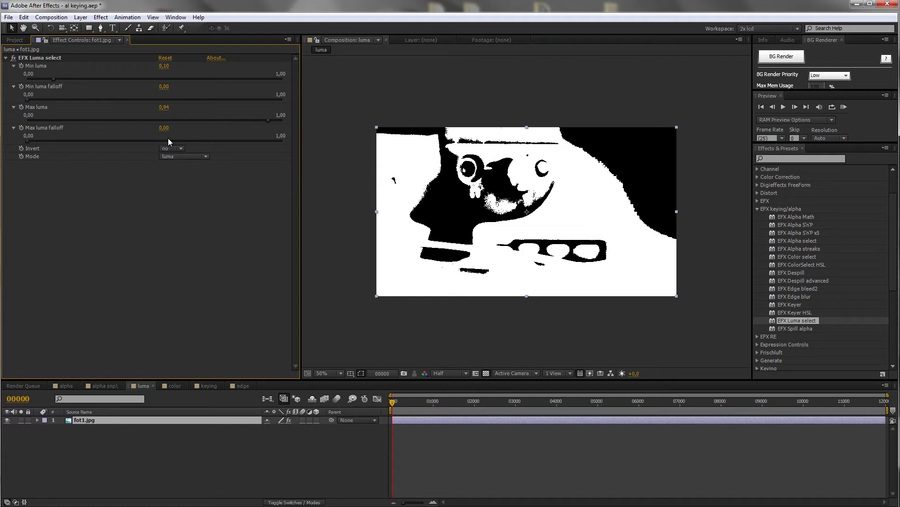
Compare the keyed image with its matte by alternating the Luma select mode between original alpha and luma
click(193, 155)
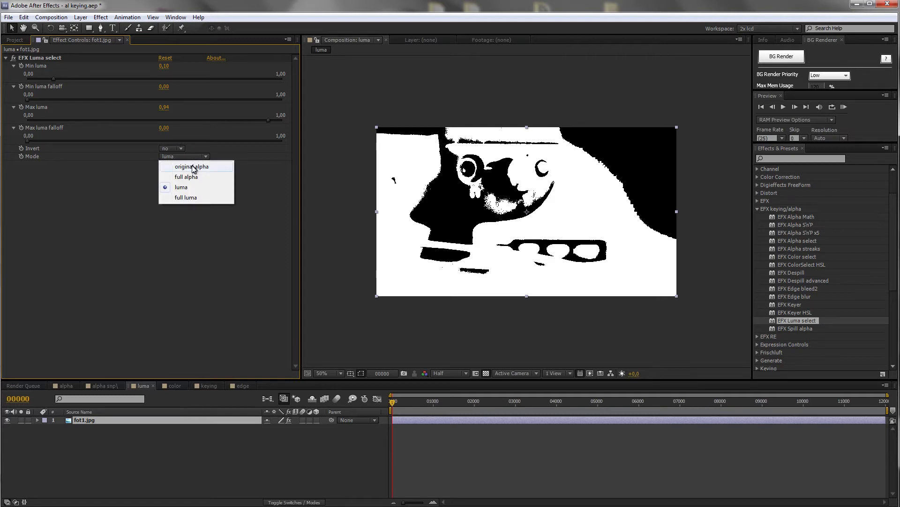
click(193, 166)
click(193, 157)
click(194, 187)
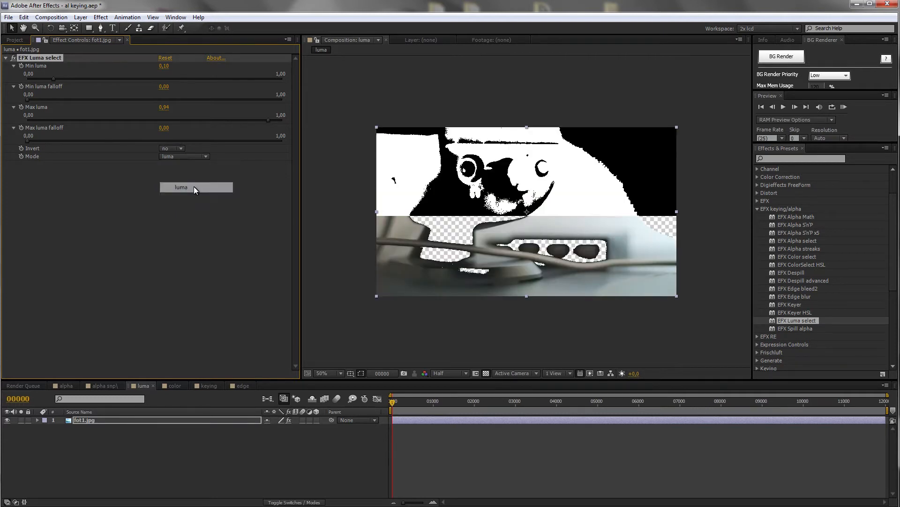
click(196, 156)
click(197, 166)
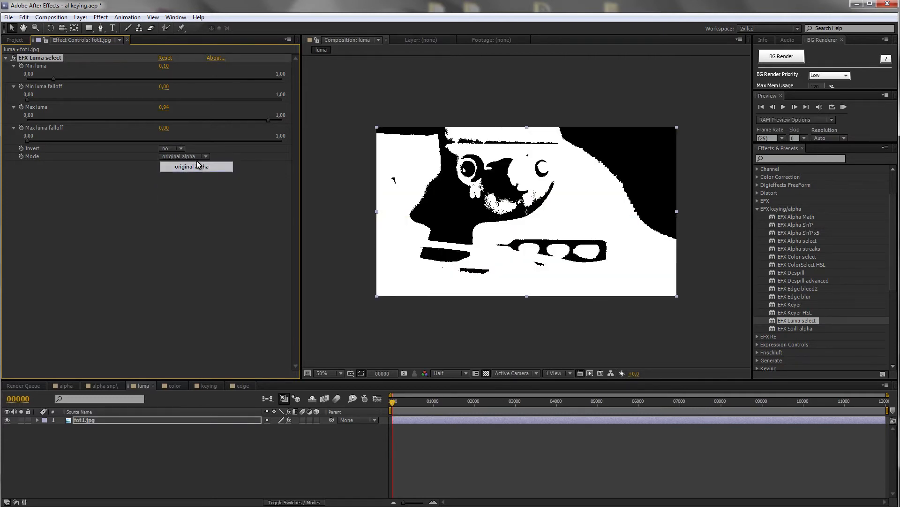
click(197, 158)
click(194, 187)
Set the Luma select mode to full alpha
click(193, 158)
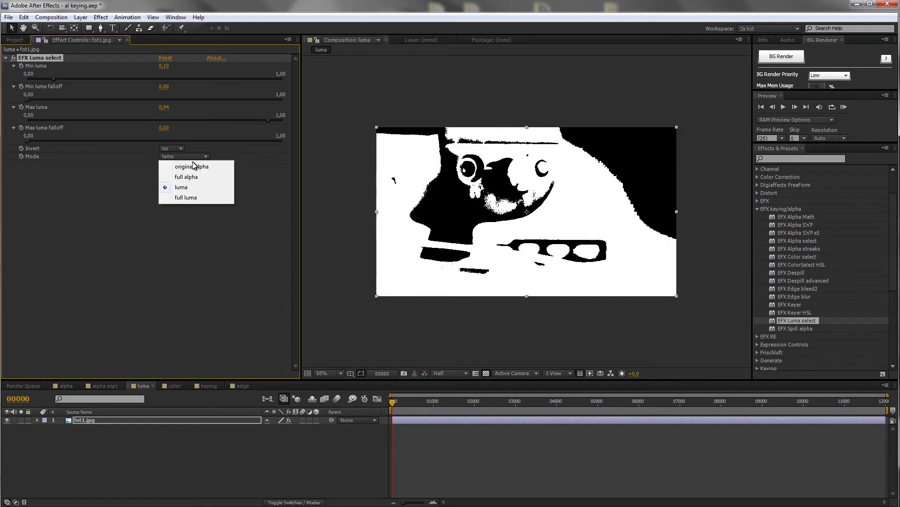
click(191, 177)
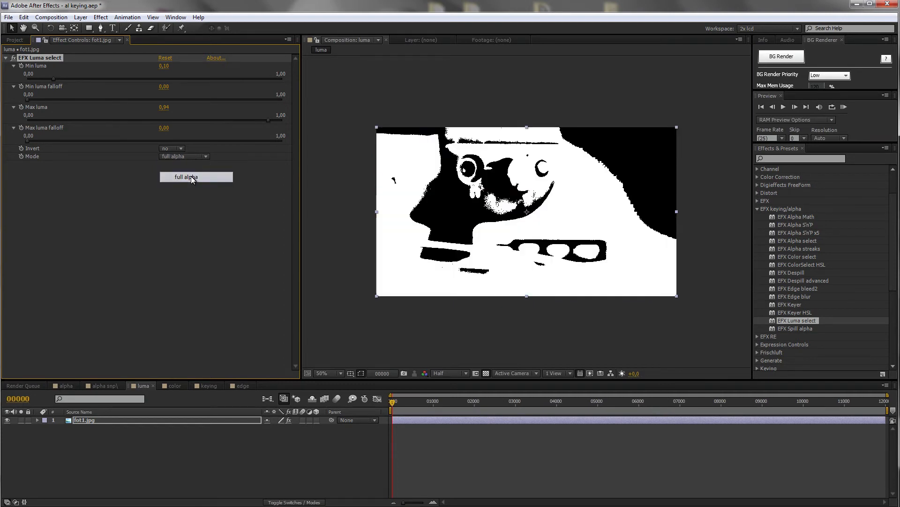
click(193, 156)
click(190, 197)
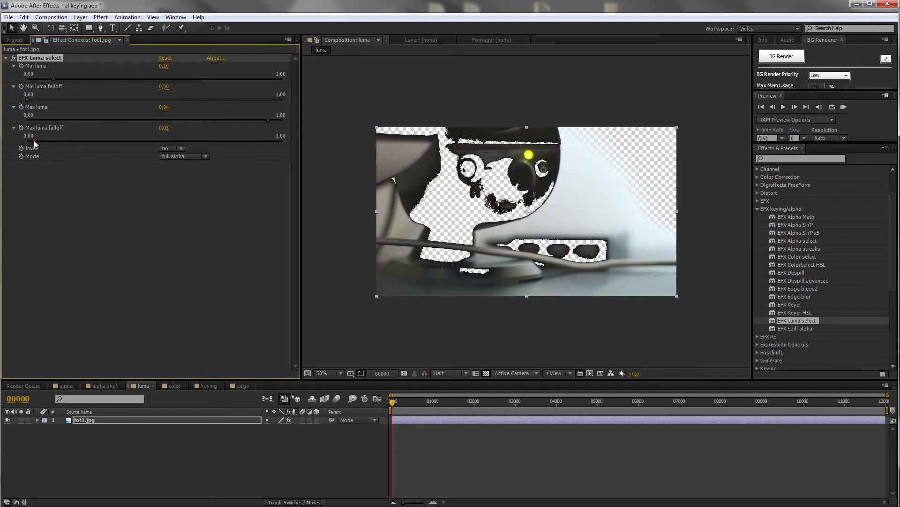
Set Max luma falloff to about 0.02 and collapse the Luma select effect
drag(33, 141, 32, 141)
click(201, 157)
click(187, 196)
click(6, 58)
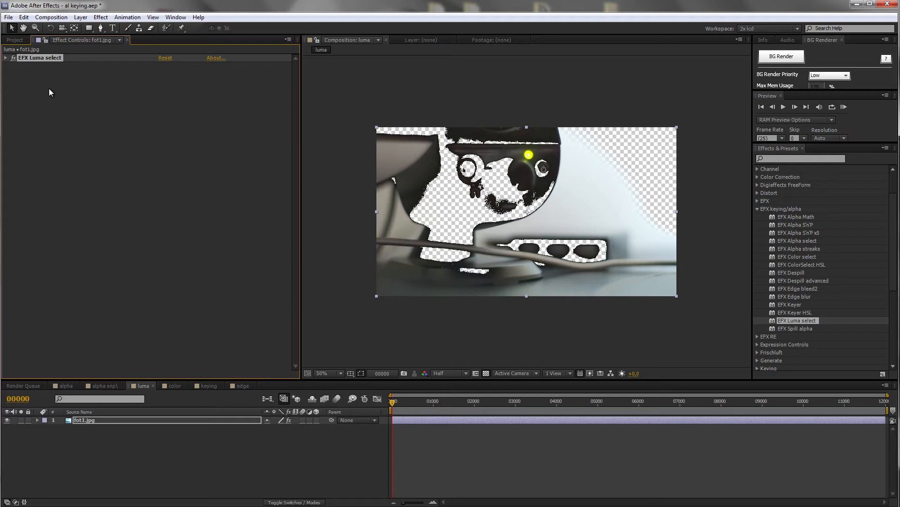
Open the alpha composition and turn on the transparency grid, keeping the image1.png layer in its original position
click(66, 385)
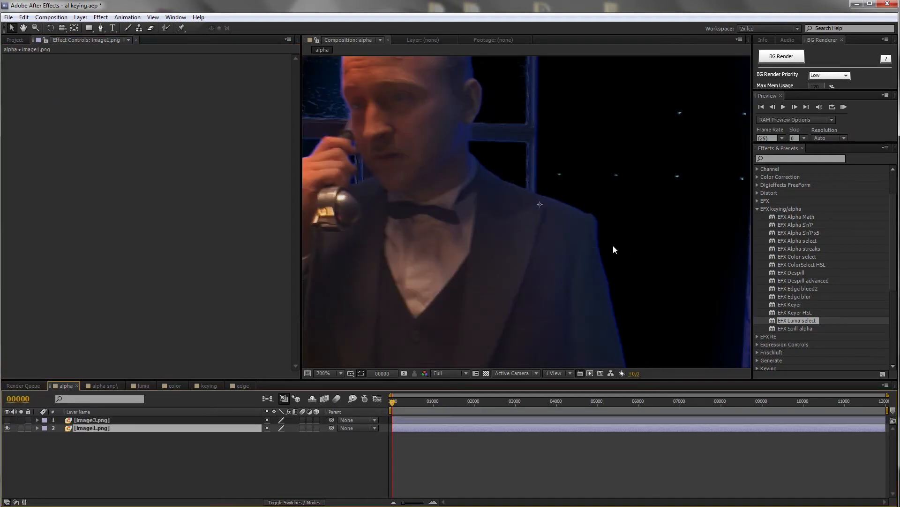
scroll(497, 235, down, 2)
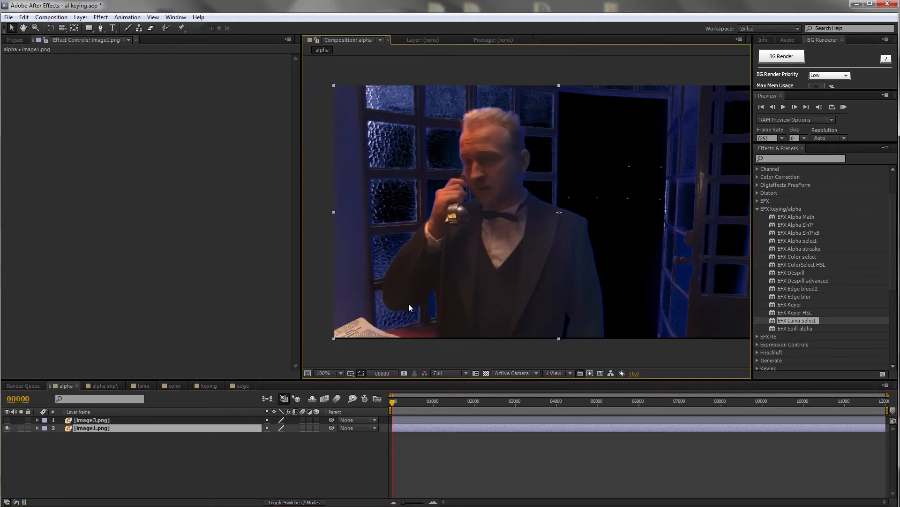
click(486, 374)
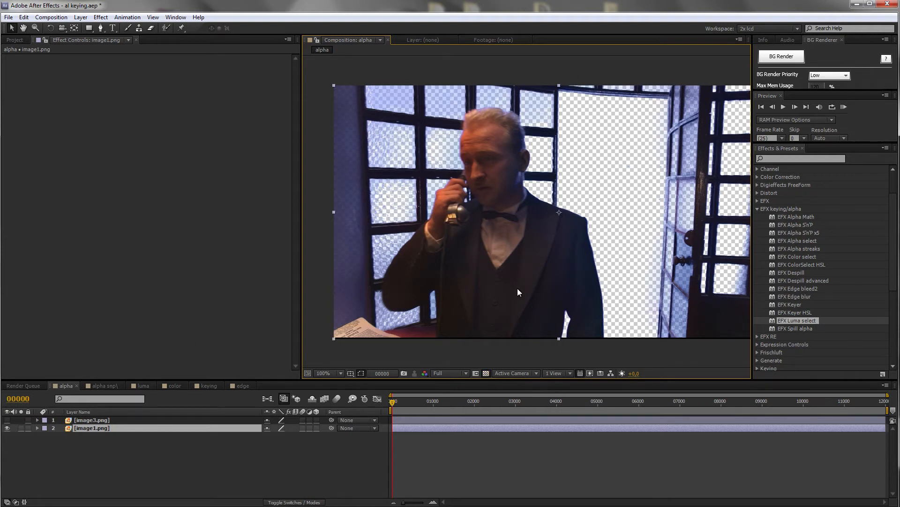
drag(599, 162, 598, 162)
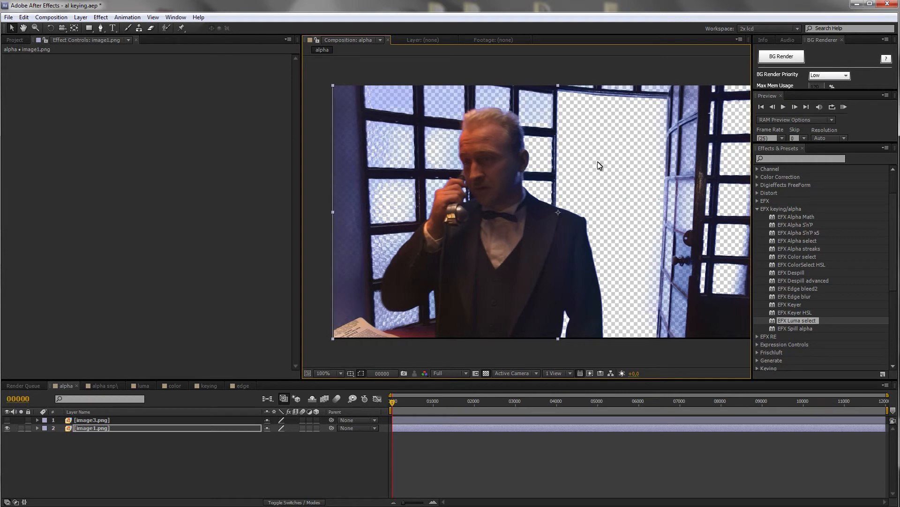
key(ctrl+z)
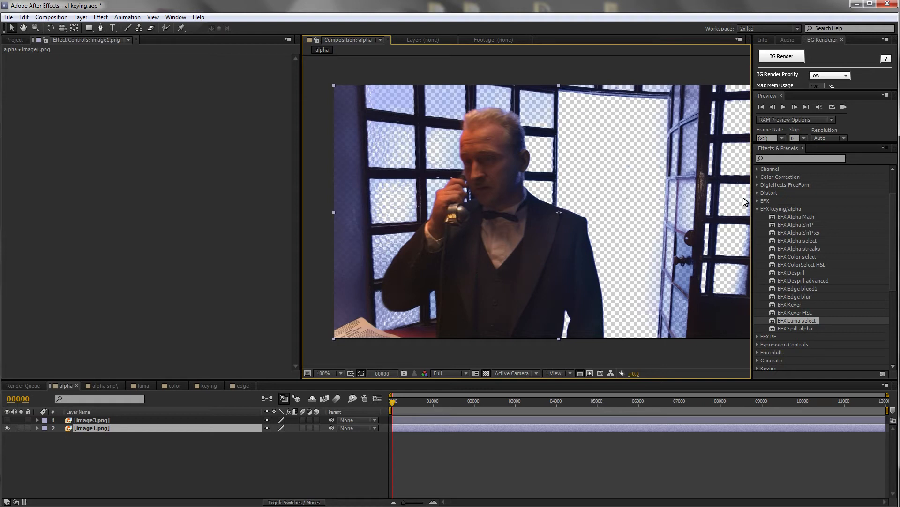
Apply EFX Alpha select to the image1.png layer and set its Max alpha to 0.88
drag(797, 241, 225, 184)
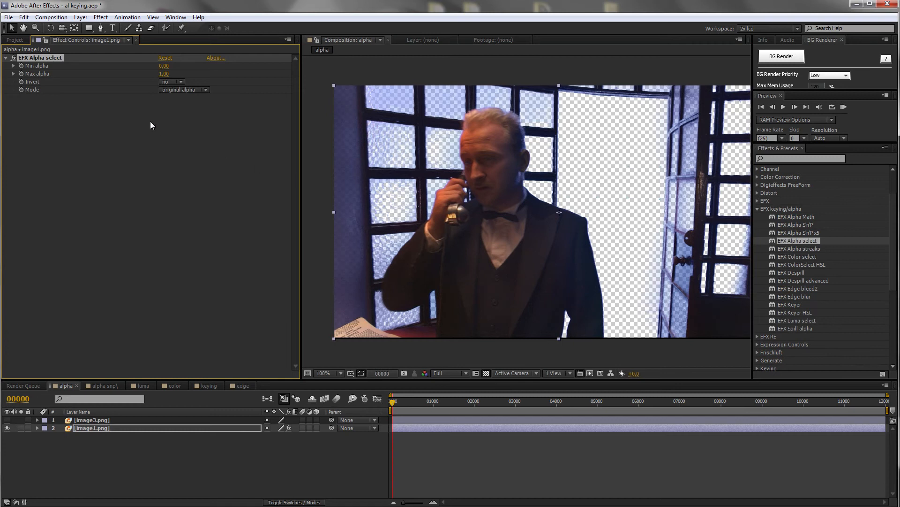
click(13, 66)
click(13, 86)
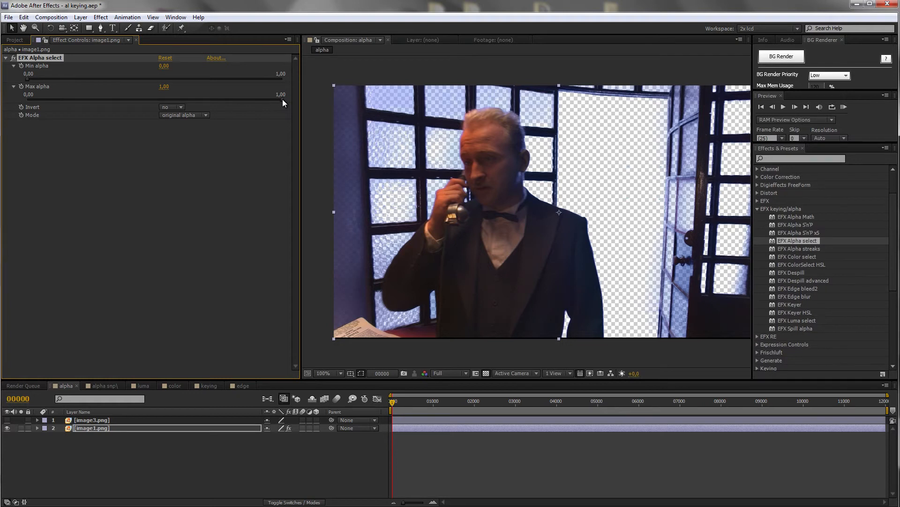
drag(283, 99, 251, 98)
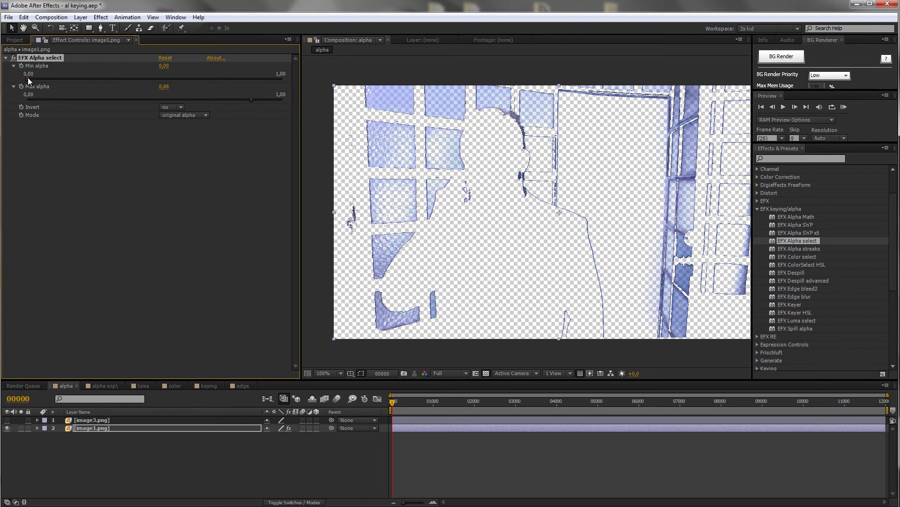
Set the Alpha select range on image1.png to Min alpha 0.08 and Max alpha 0.99
mouse_move(43, 77)
mouse_down()
mouse_move(84, 77)
mouse_move(48, 79)
mouse_up()
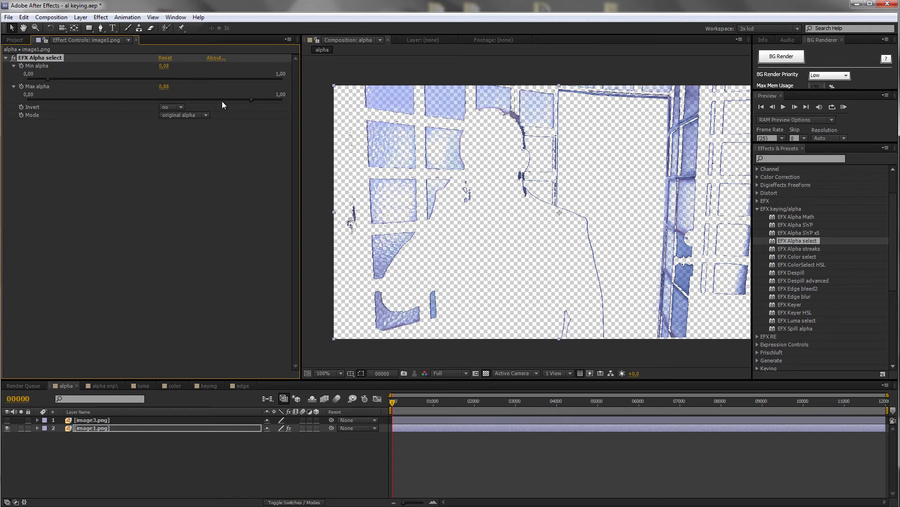
drag(261, 100, 281, 100)
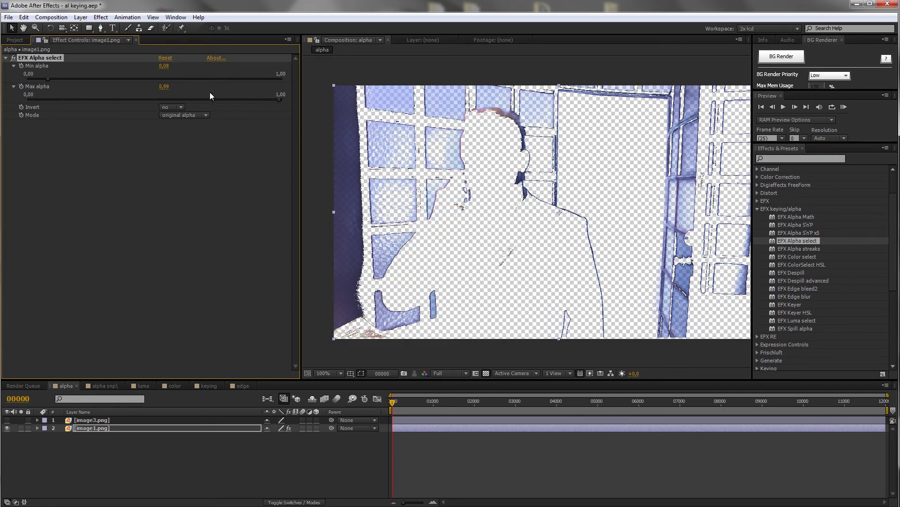
Try inverting the Alpha select result, check the available modes, and set Invert back to no
click(172, 107)
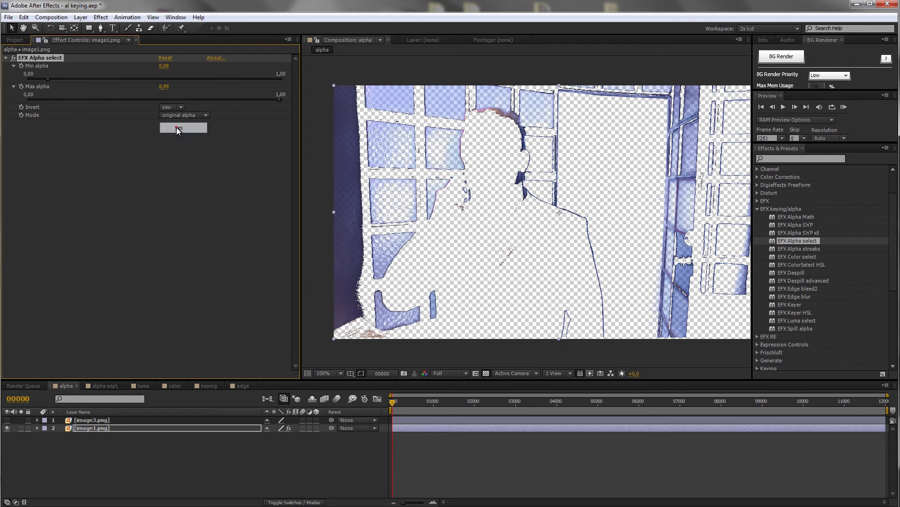
click(178, 127)
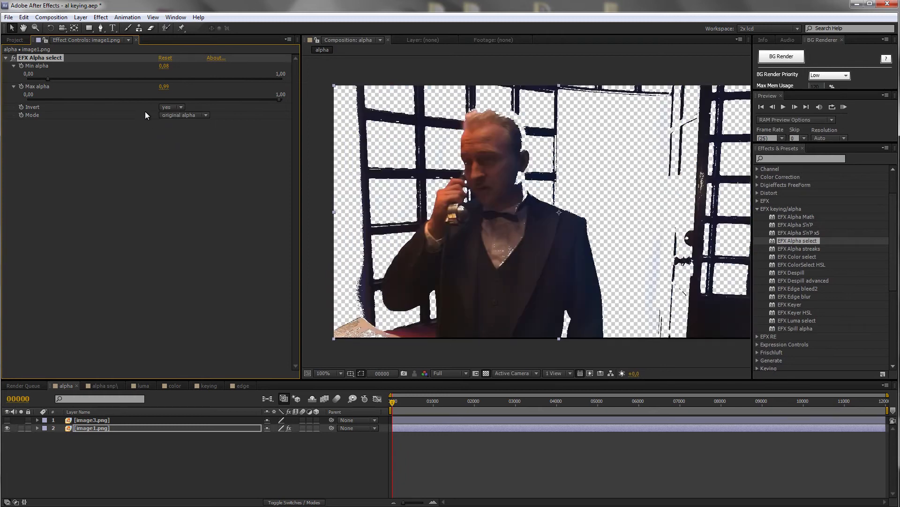
click(191, 116)
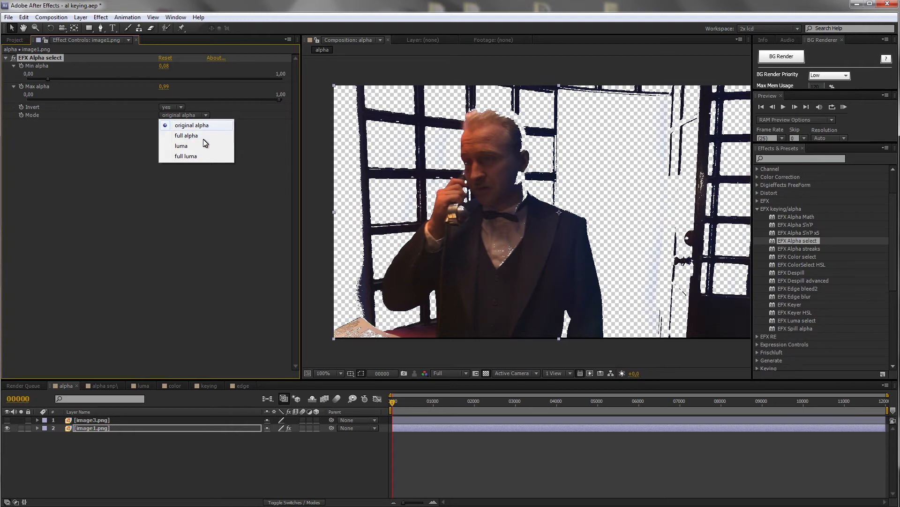
click(112, 133)
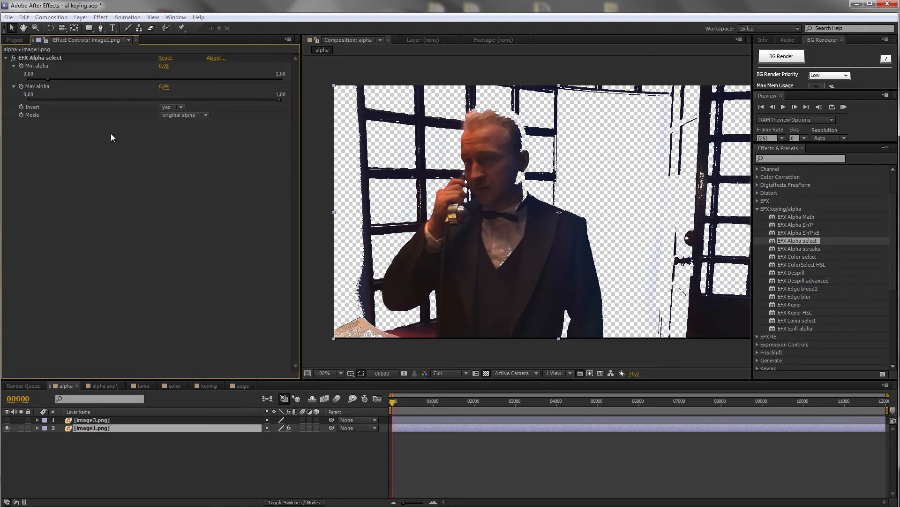
click(181, 107)
click(178, 116)
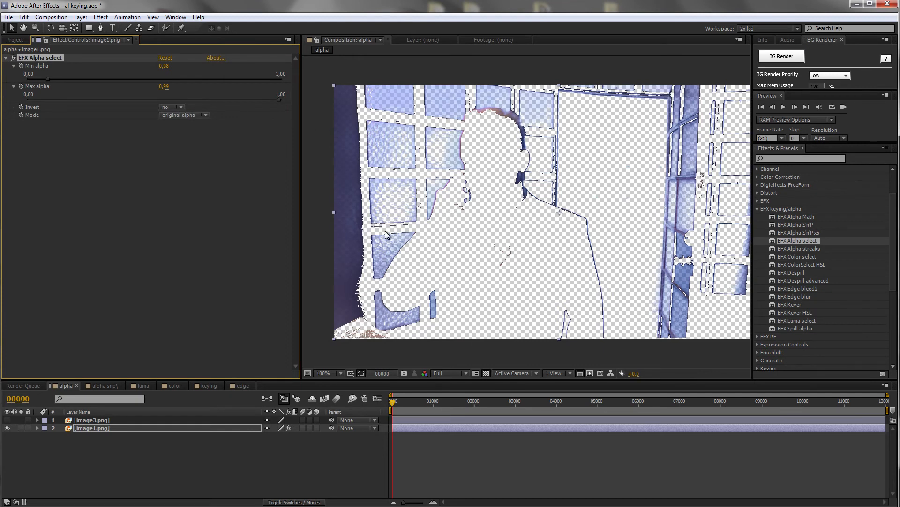
Turn off the composition's transparency grid and set the Alpha select mode to full alpha
click(485, 373)
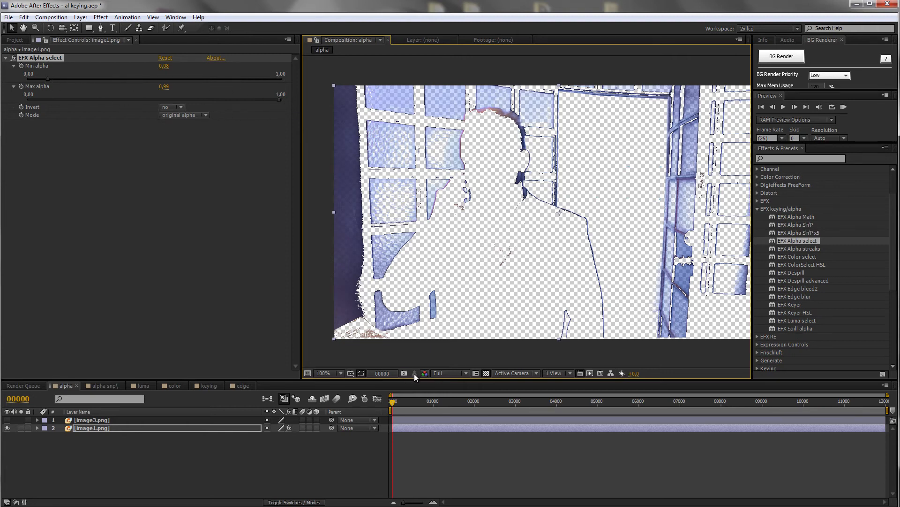
click(486, 374)
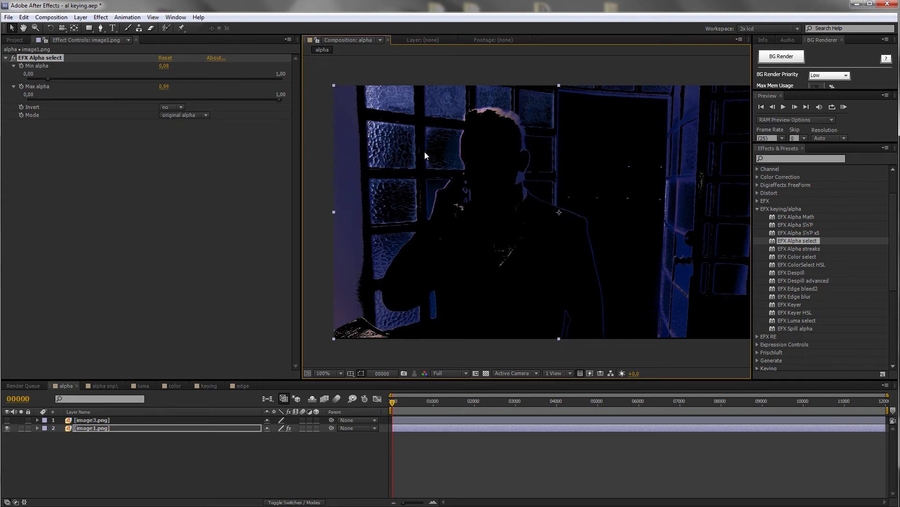
click(193, 115)
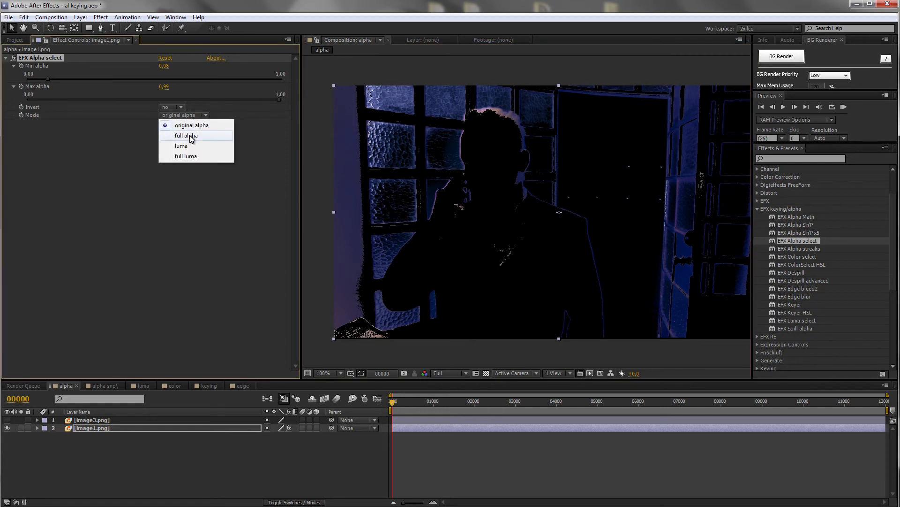
click(191, 137)
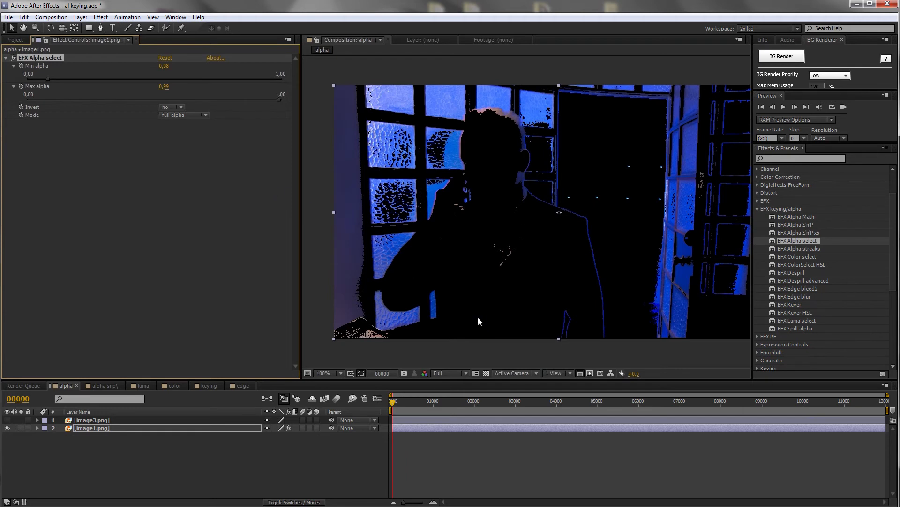
Set Max alpha to 0.97 and switch the Alpha select mode to luma and on to full luma
mouse_move(278, 100)
mouse_down()
mouse_move(242, 99)
mouse_move(274, 99)
mouse_up()
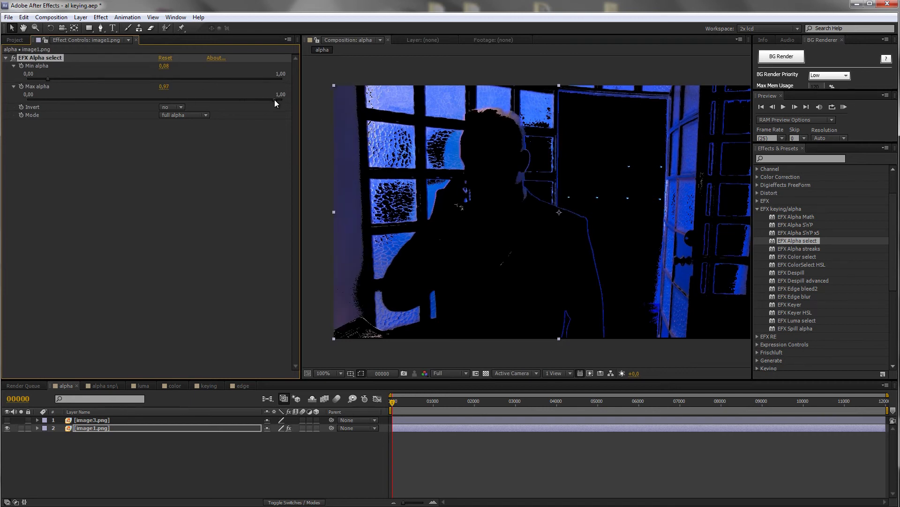
click(186, 115)
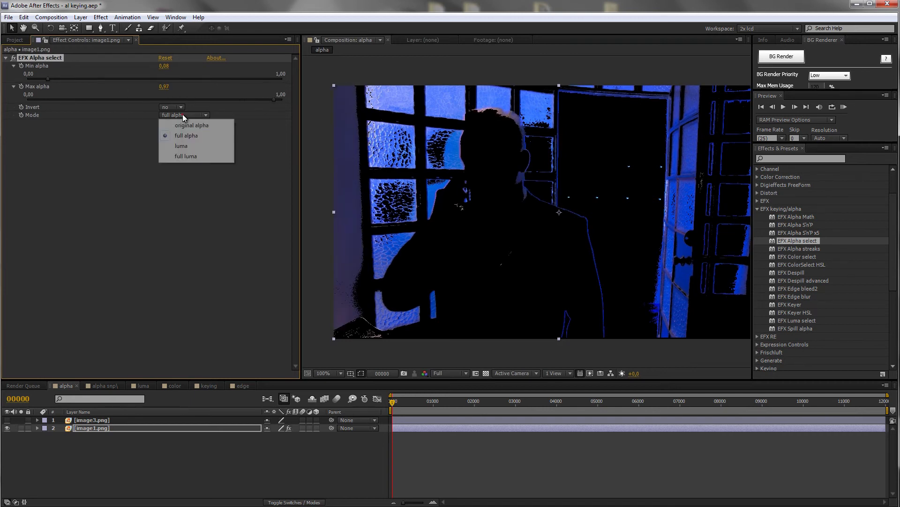
click(191, 146)
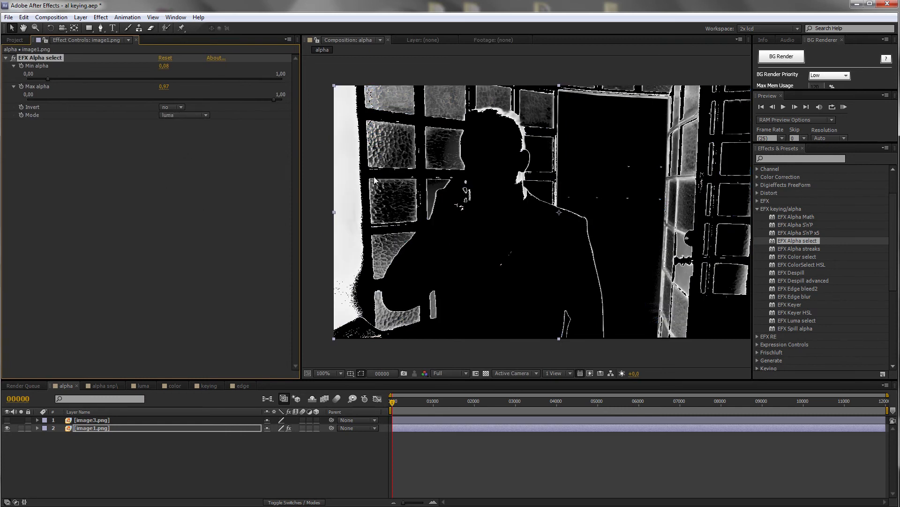
click(176, 115)
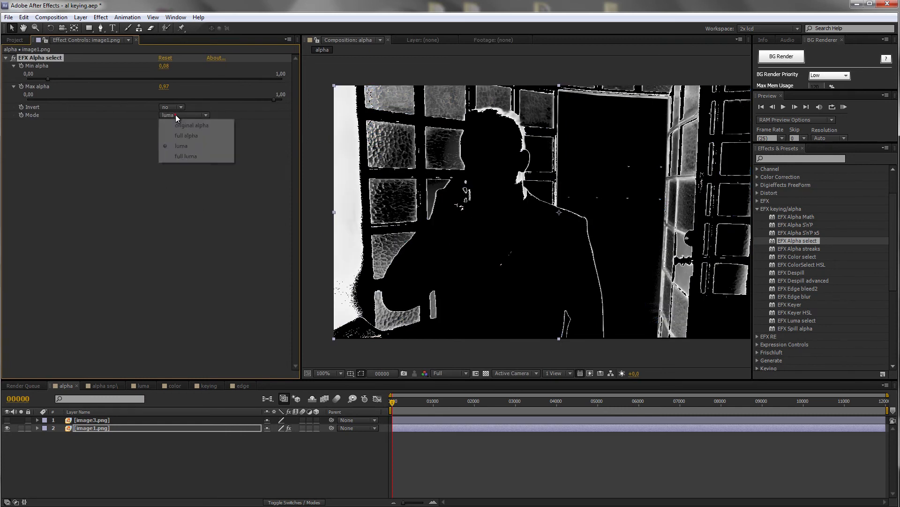
click(188, 157)
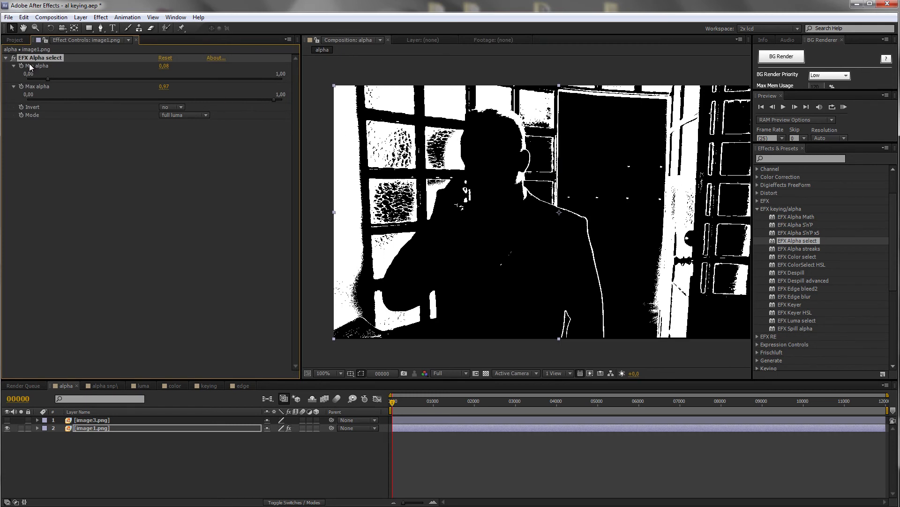
Collapse and disable the Alpha select effect, and apply EFX Despill to the image1.png layer
click(6, 57)
click(14, 58)
drag(797, 271, 553, 207)
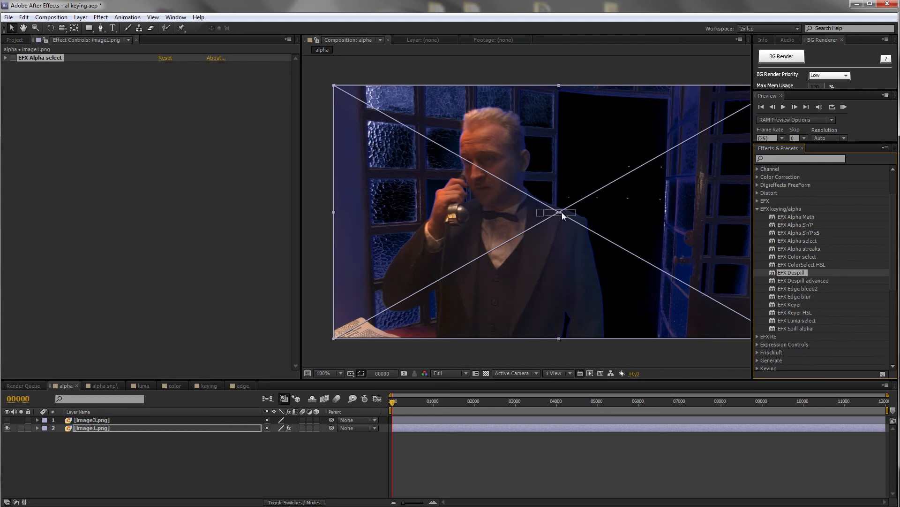
drag(562, 212, 562, 212)
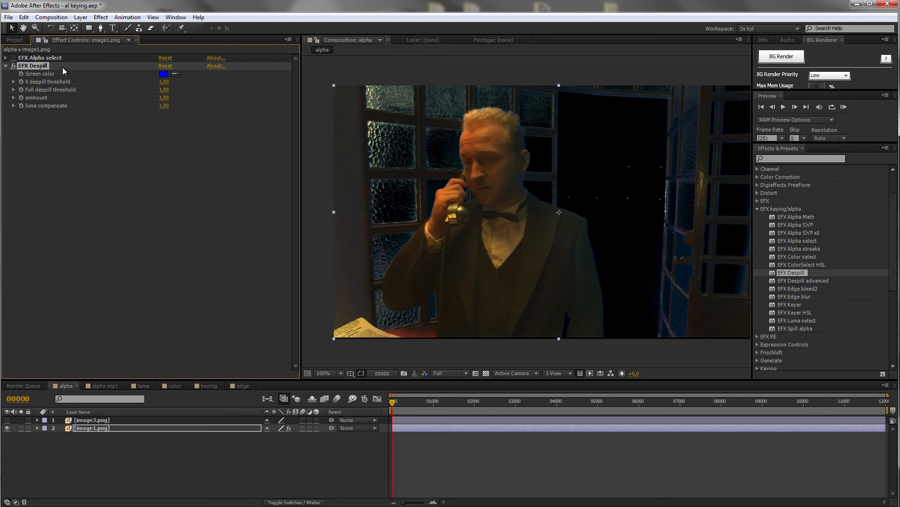
Set the Despill screen color to pure blue, 0000FF
click(13, 65)
click(164, 73)
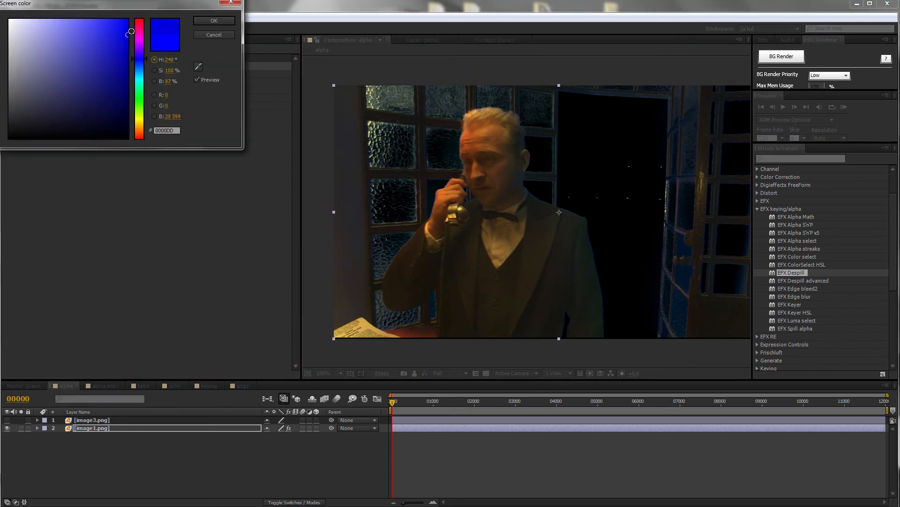
mouse_move(114, 30)
mouse_down()
mouse_move(100, 41)
mouse_move(94, 32)
mouse_move(135, 19)
mouse_up()
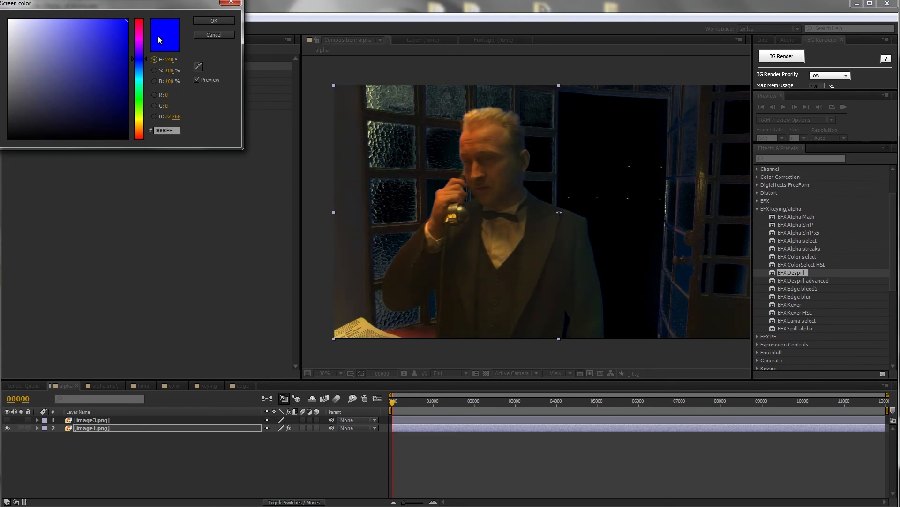
click(213, 22)
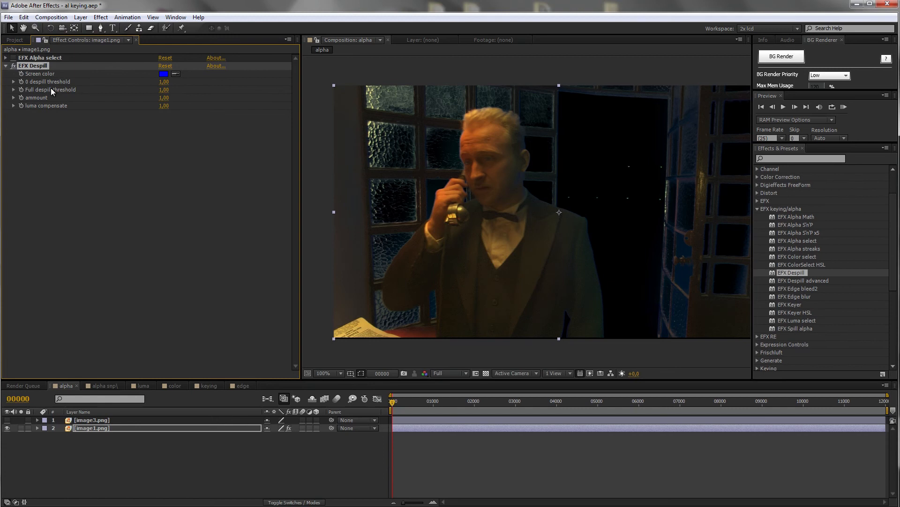
Expand the two Despill thresholds and set 0 despill threshold to 0.44 and Full despill threshold to 0.42
click(14, 81)
click(14, 103)
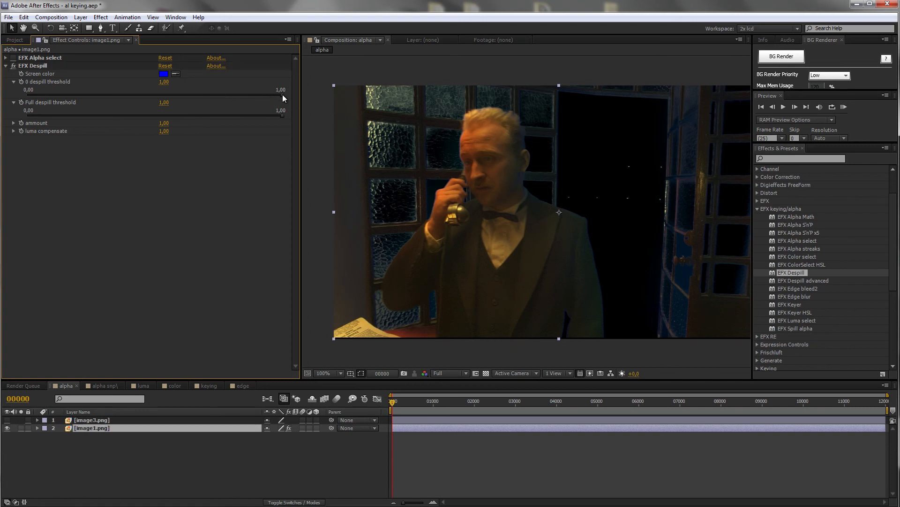
drag(280, 94, 230, 94)
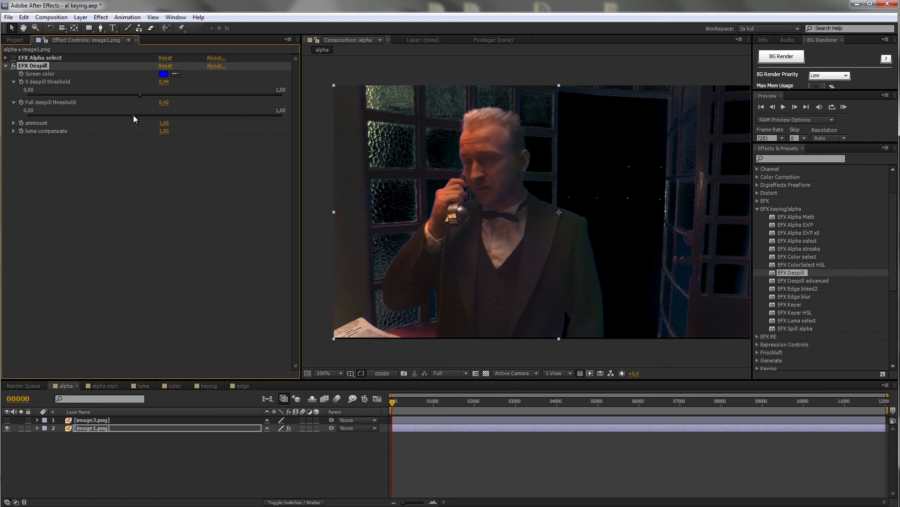
Fine-tune Despill with ammount 1.27, Full despill threshold 0.37 and luma compensate about 0.98
click(14, 122)
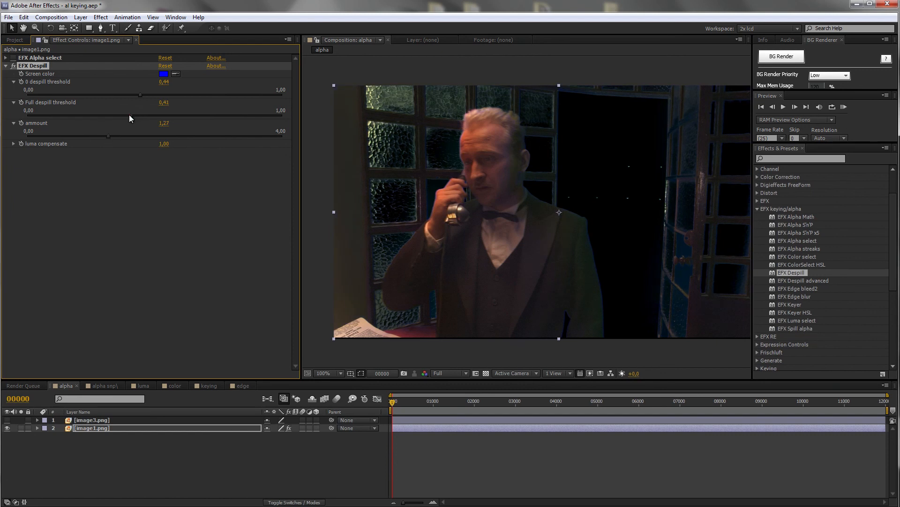
click(27, 147)
click(14, 144)
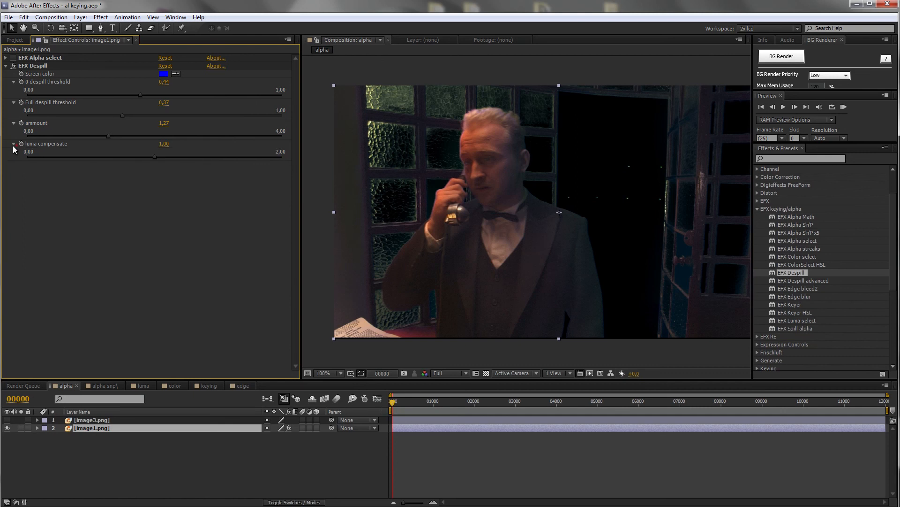
click(156, 157)
mouse_move(166, 156)
mouse_down()
mouse_move(180, 156)
mouse_move(124, 157)
mouse_move(153, 157)
mouse_up()
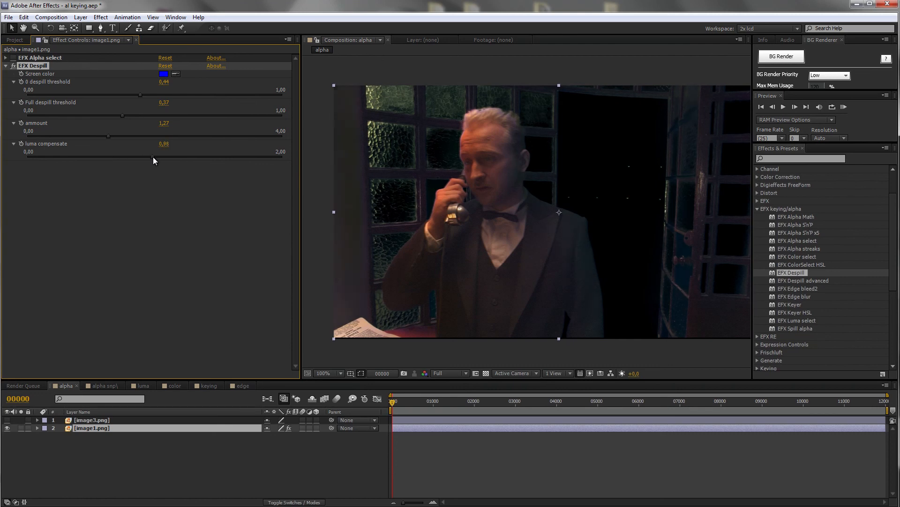